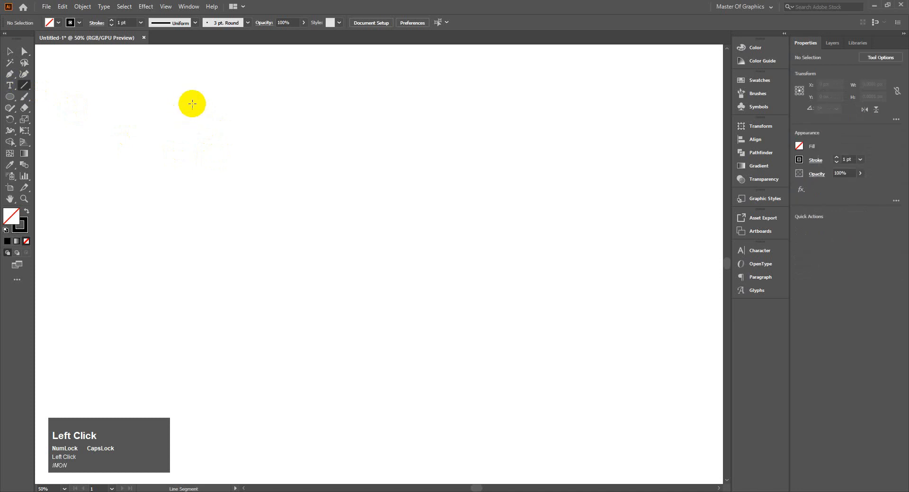
Step: Draw a vertical line about 629 px long and duplicate it into four parallel lines spaced about 36 px apart
left_click_drag(194, 99, 214, 390)
key("v")
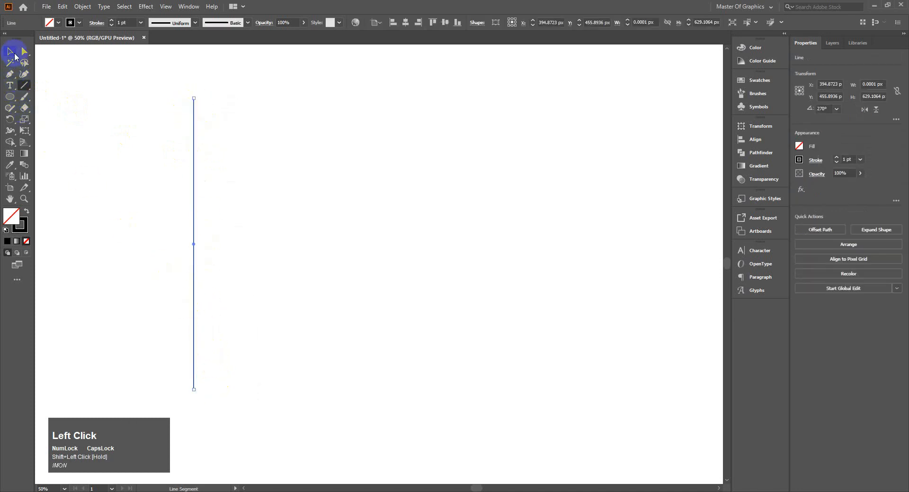
left_click_drag(194, 210, 210, 209)
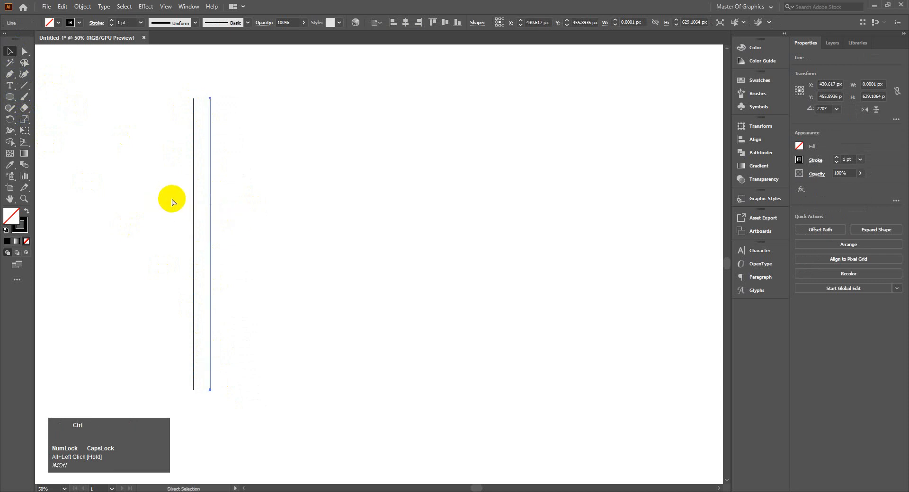
key("ctrl+d")
key("ctrl+d")
Step: Copy the four vertical lines beside the originals and rotate the copy 45° into a diagonal set descending from upper left
left_click_drag(153, 187, 245, 242)
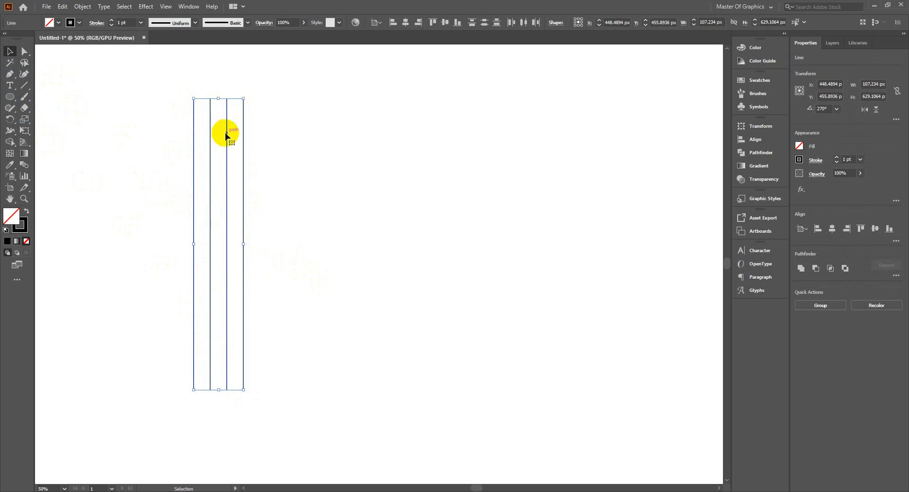
left_click_drag(223, 127, 319, 129)
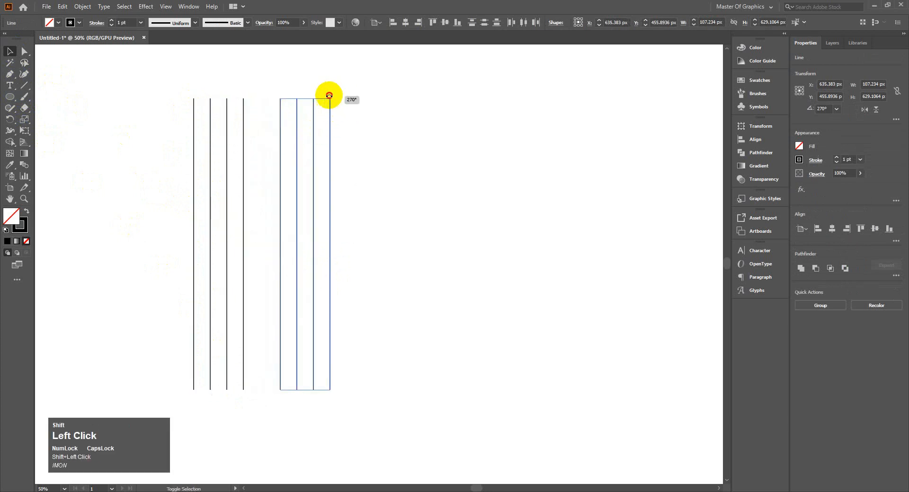
left_click_drag(329, 95, 217, 106)
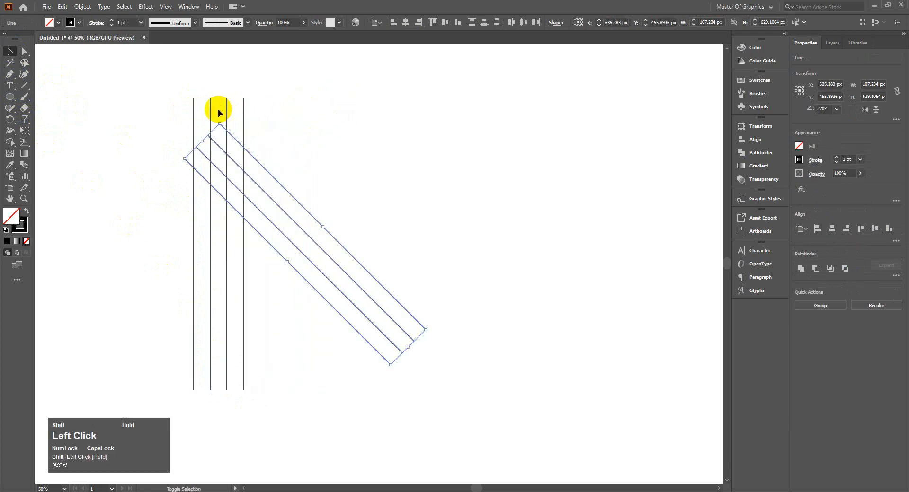
right_click(275, 178)
left_click(272, 145)
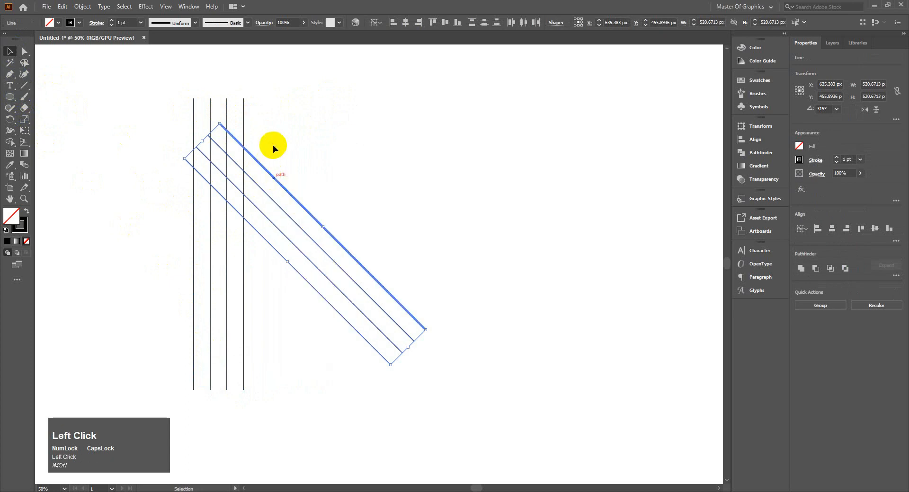
Step: Reflect a copy of the diagonal lines across the vertical axis to form an X
left_click_drag(339, 186, 314, 269)
right_click(314, 270)
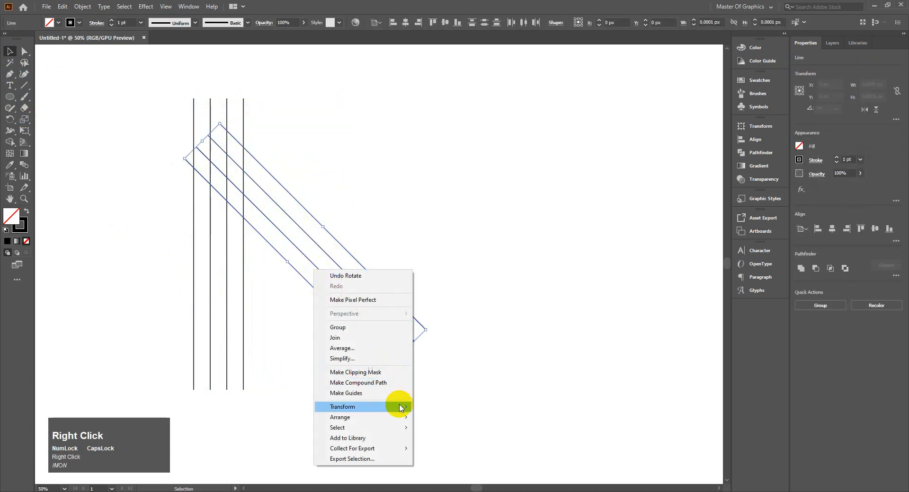
mouse_move(408, 408)
left_click(436, 442)
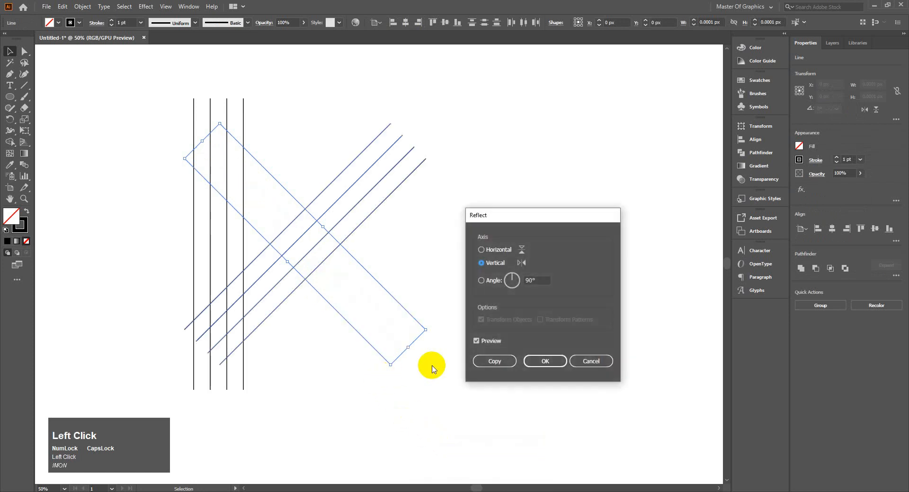
left_click(495, 361)
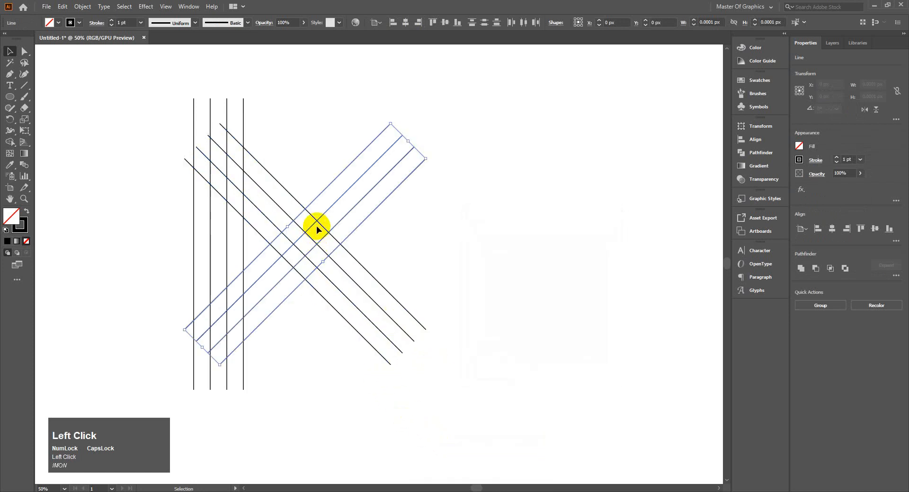
Step: Move both diagonal line sets together so their crossing's leftmost corner meets the rightmost vertical line
left_click_drag(332, 344, 332, 347)
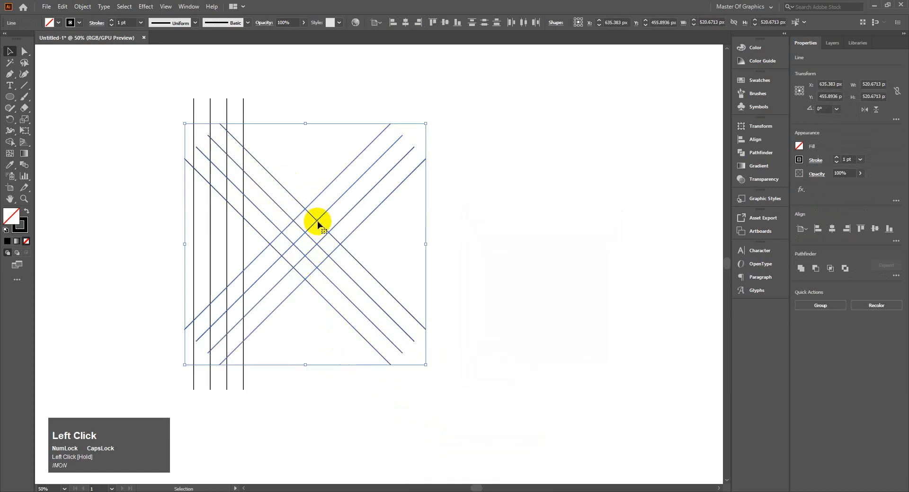
left_click_drag(317, 224, 291, 217)
left_click(295, 180)
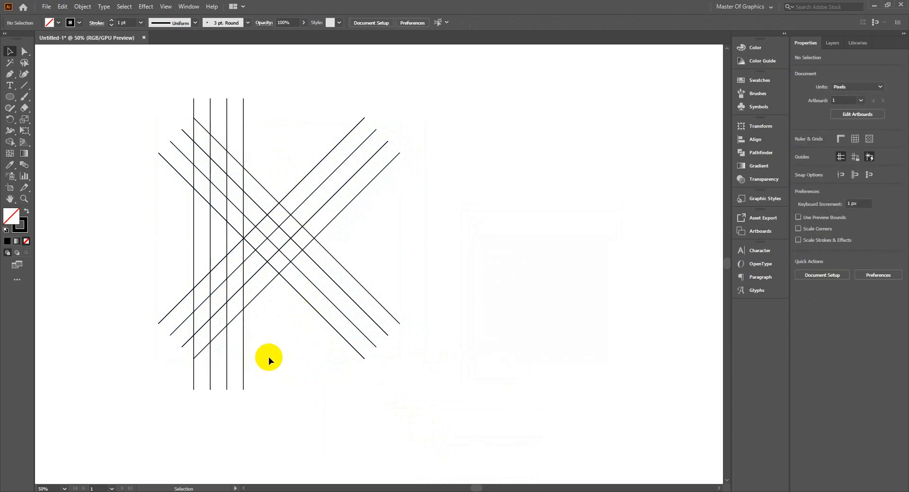
Step: Stretch the left ends of both diagonal sets outward past the vertical lines, to about 541 px and 546 px wide
left_click_drag(325, 112, 417, 219)
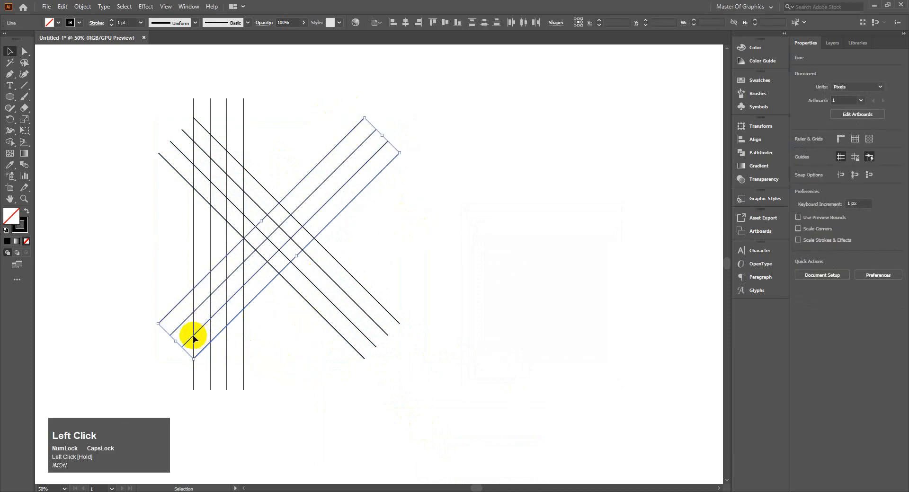
left_click_drag(178, 345, 165, 349)
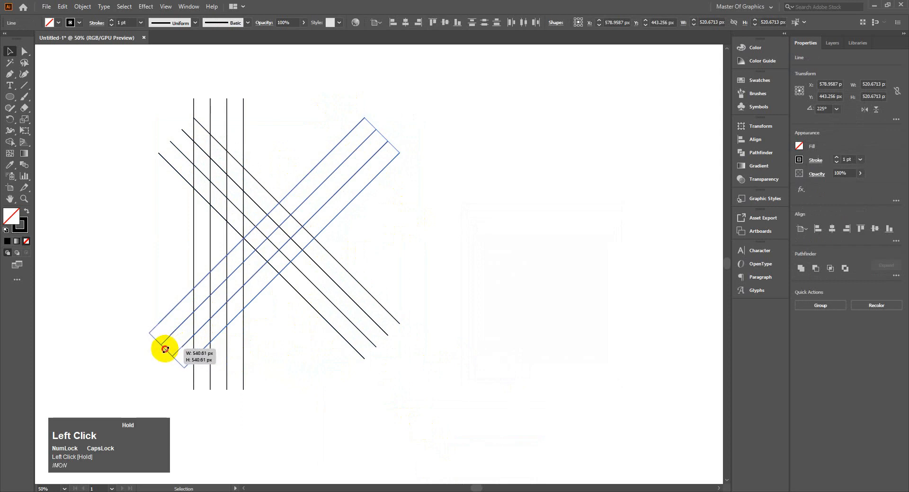
left_click(265, 353)
left_click_drag(386, 282, 307, 351)
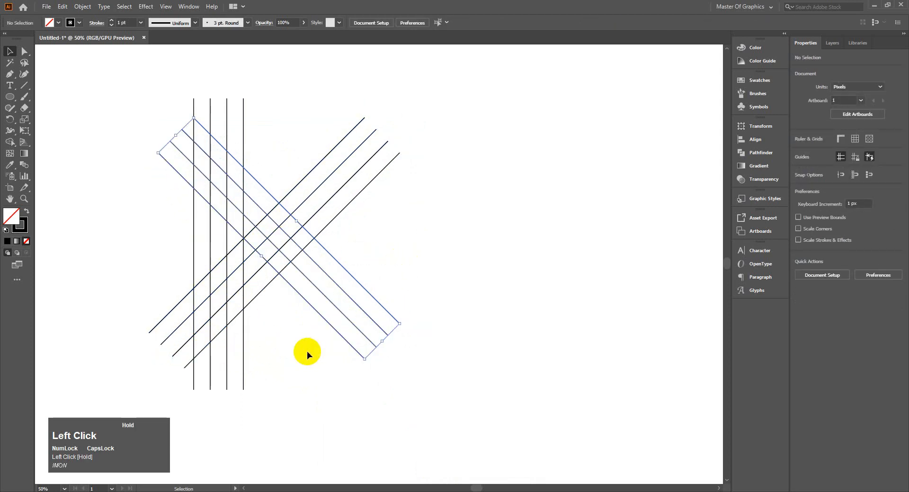
left_click_drag(179, 136, 161, 126)
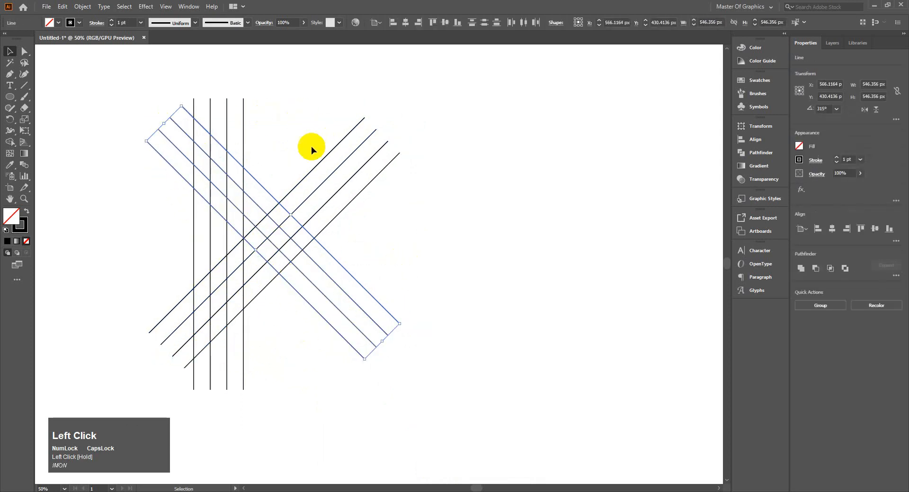
left_click(308, 383)
Step: Copy the four vertical lines to the opposite side so the innermost copy meets the crossing's rightmost corner
left_click(255, 380)
left_click_drag(183, 405, 183, 405)
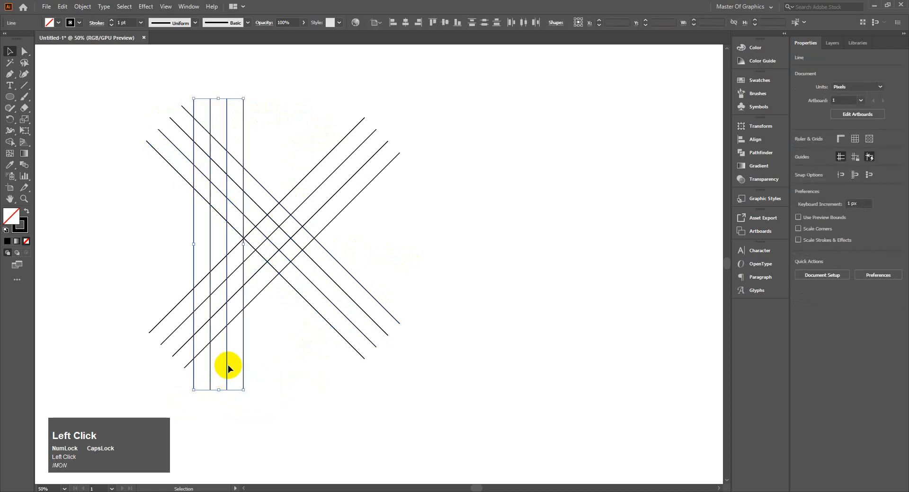
left_click_drag(226, 365, 346, 366)
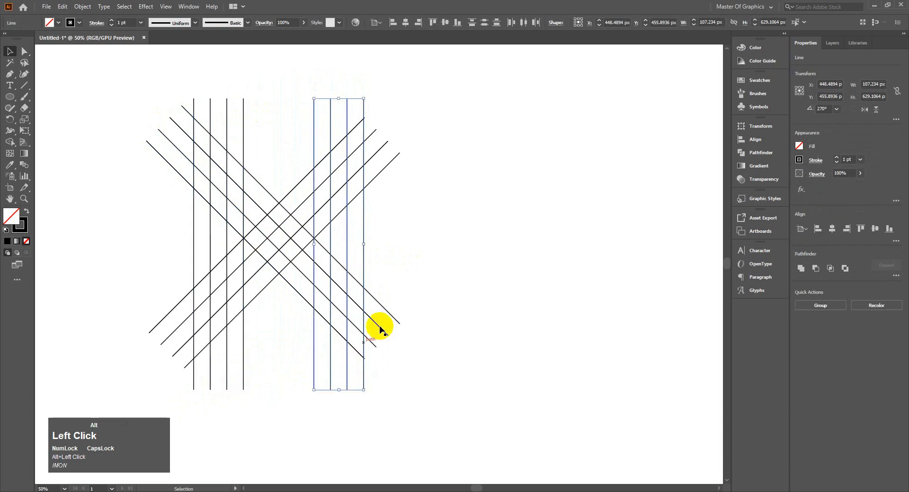
left_click(408, 303)
Step: Stretch the right ends of both diagonal line sets outward past the right-hand vertical lines
left_click_drag(280, 185, 277, 341)
left_click(421, 291)
left_click_drag(146, 154, 185, 95)
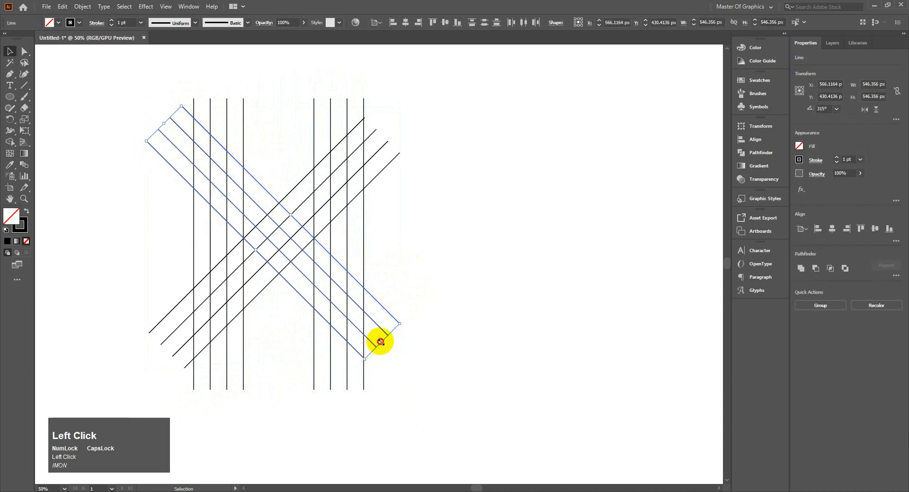
left_click_drag(377, 340, 398, 361)
left_click(413, 220)
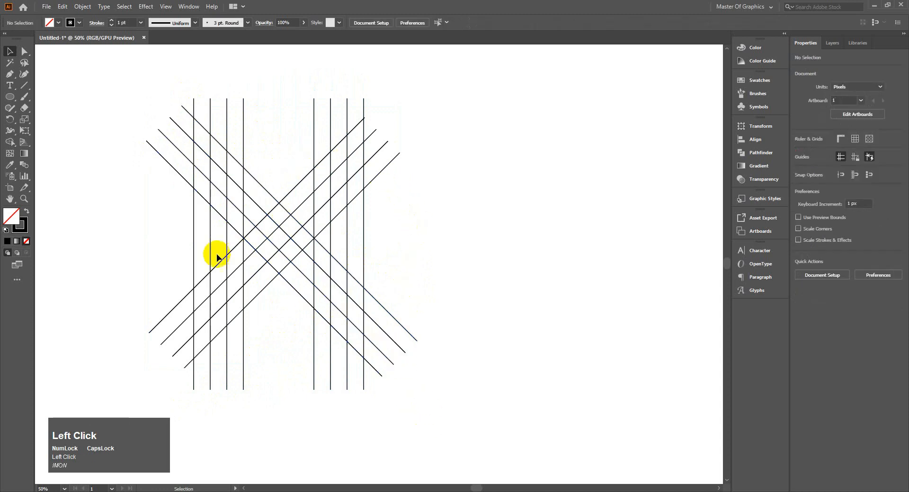
left_click_drag(165, 350, 185, 415)
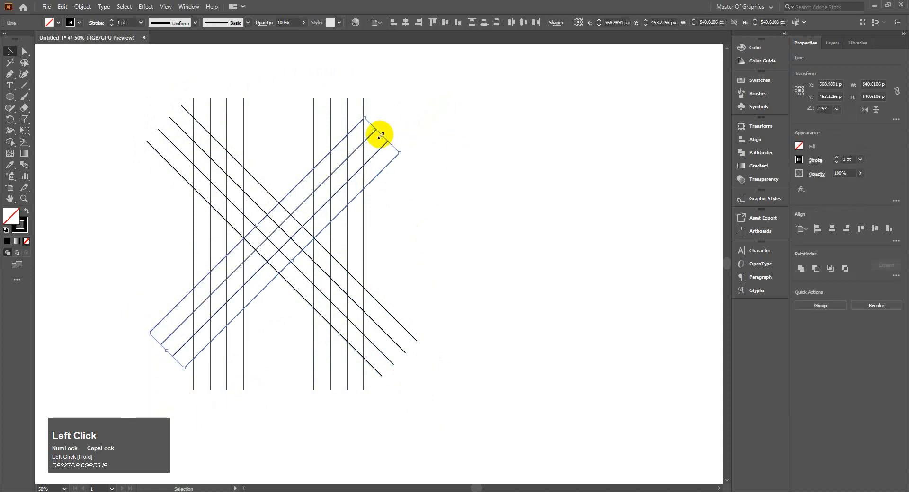
left_click_drag(380, 134, 434, 120)
left_click(162, 237)
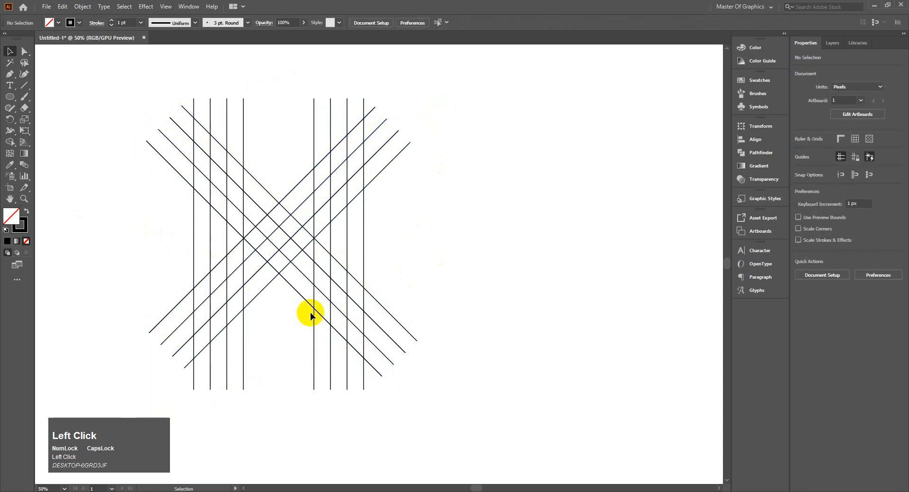
Step: Draw a circle about 128 px in diameter below the crossing, centred between the two vertical line sets
scroll(261, 325, "up", 2)
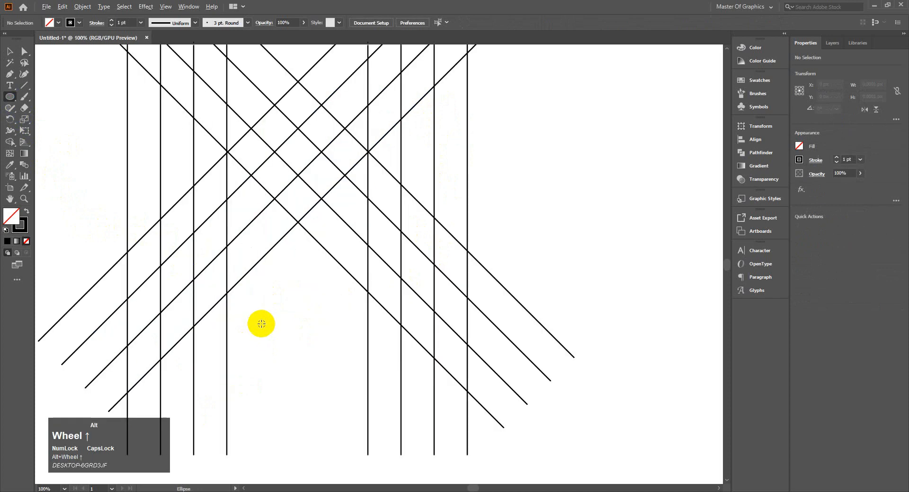
left_click_drag(292, 302, 443, 360)
left_click_drag(458, 306, 433, 337)
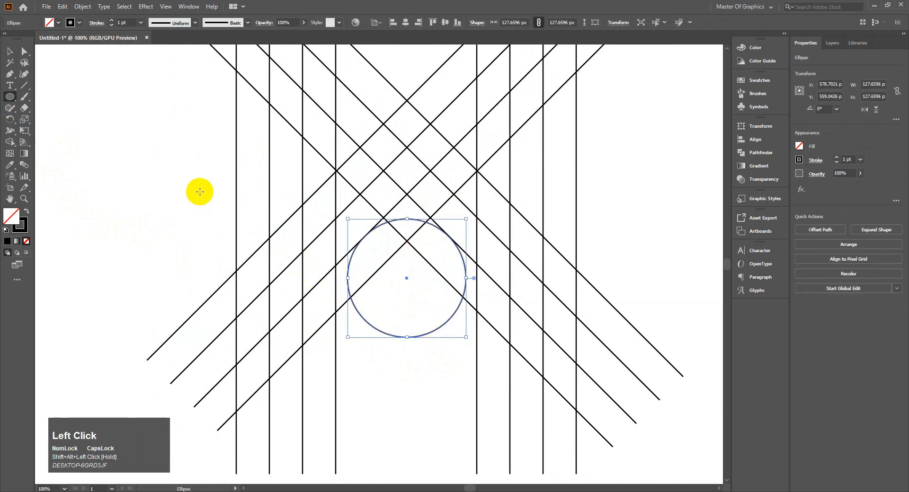
Step: Paste a copy of the circle in front and shrink it concentrically until it touches the lowest diagonal lines
left_click(10, 54)
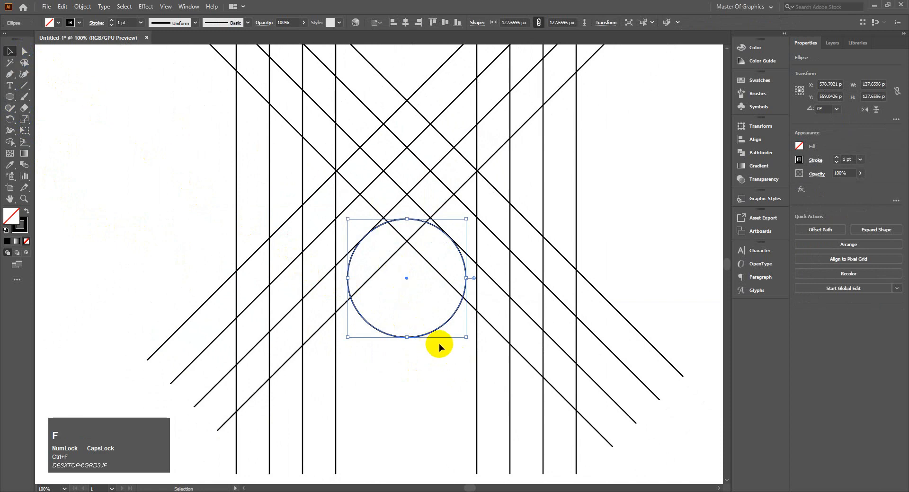
left_click_drag(465, 337, 433, 312)
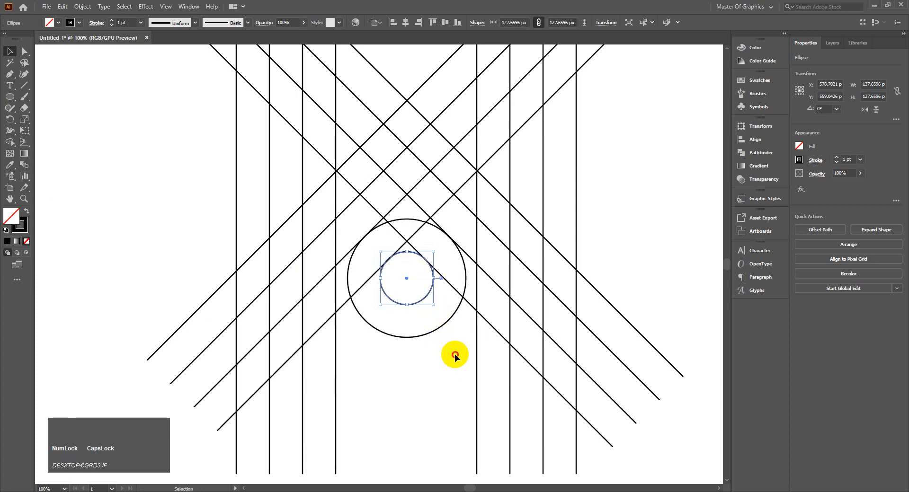
left_click(455, 354)
scroll(404, 334, "down", 1)
Step: Try to merge the regions above the small circle into a black-filled arch with Shape Builder on all the artwork
left_click_drag(619, 290, 529, 292)
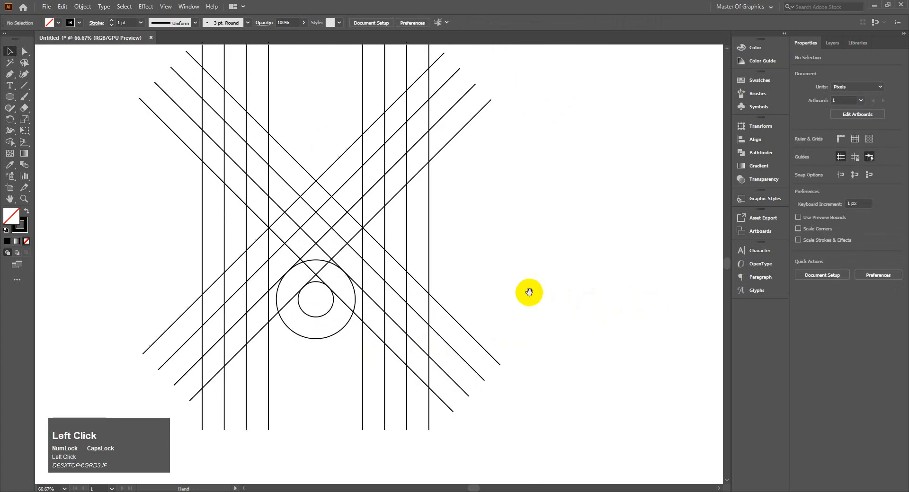
key("ctrl+a")
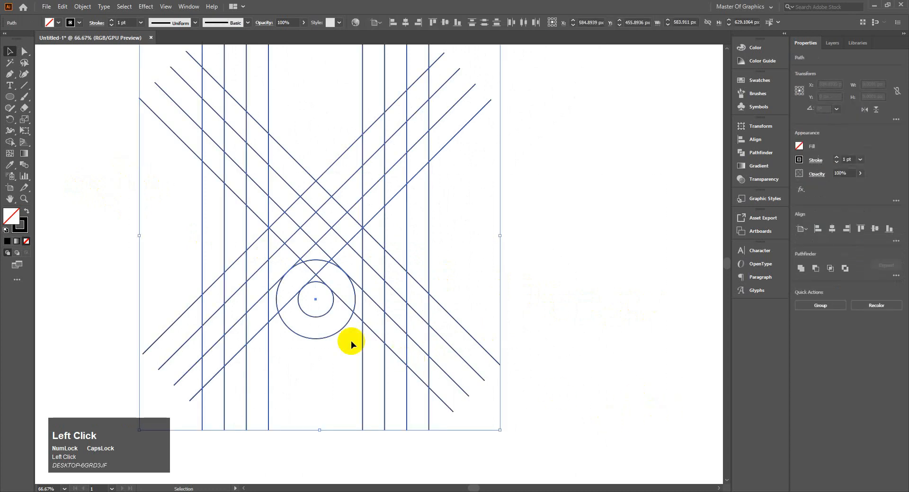
left_click(9, 142)
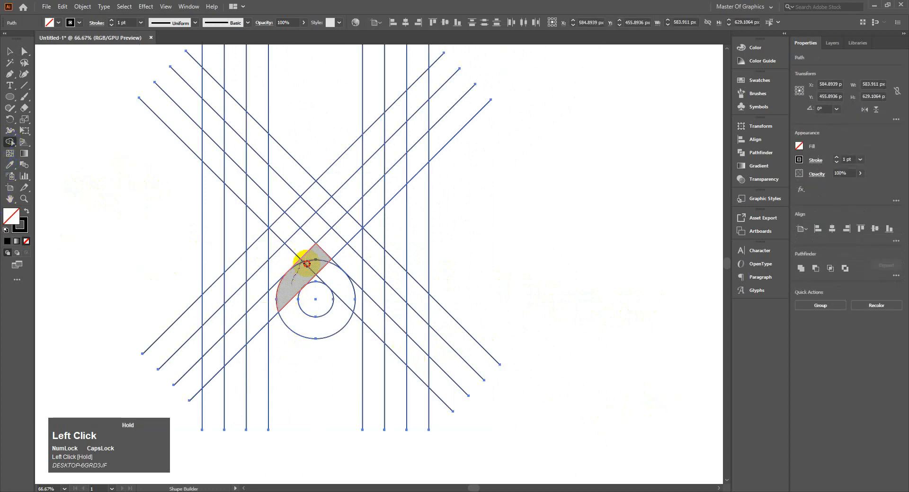
left_click_drag(307, 264, 355, 278)
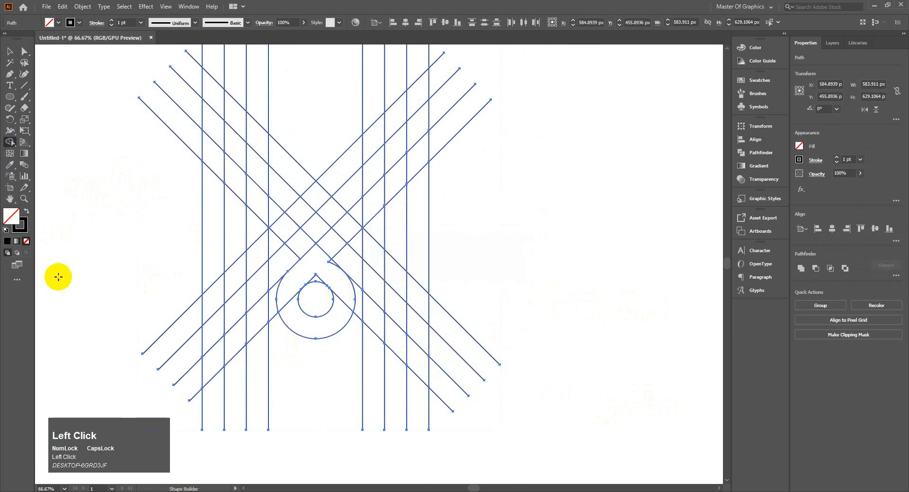
left_click(26, 211)
mouse_move(325, 270)
left_mouse_down()
mouse_move(315, 284)
mouse_move(326, 258)
mouse_move(341, 285)
left_mouse_up()
scroll(340, 285, "up", 3)
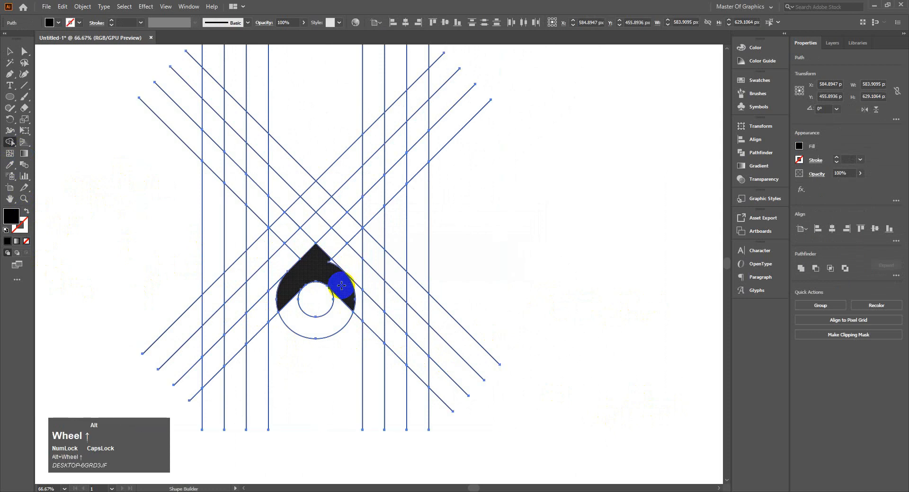
Step: Try to add the sliver beside the arch's upper right edge, undo it, and remove that sliver instead
left_click(303, 209)
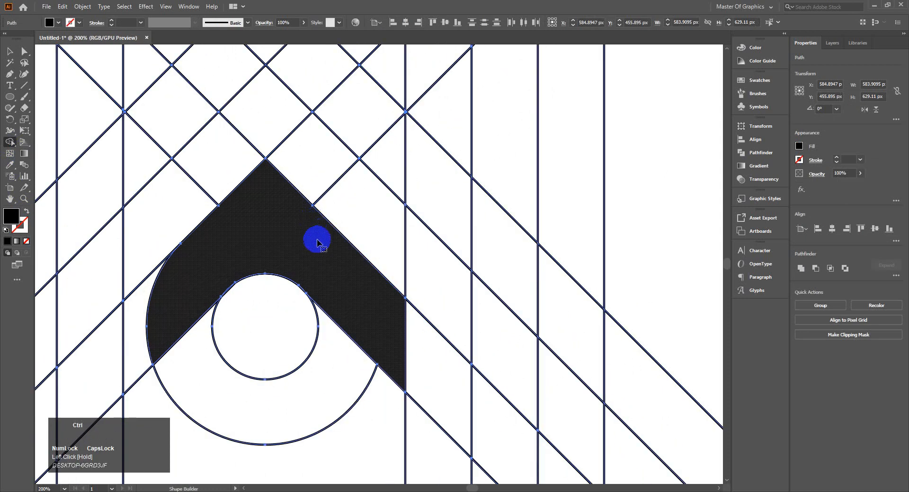
key("ctrl+z")
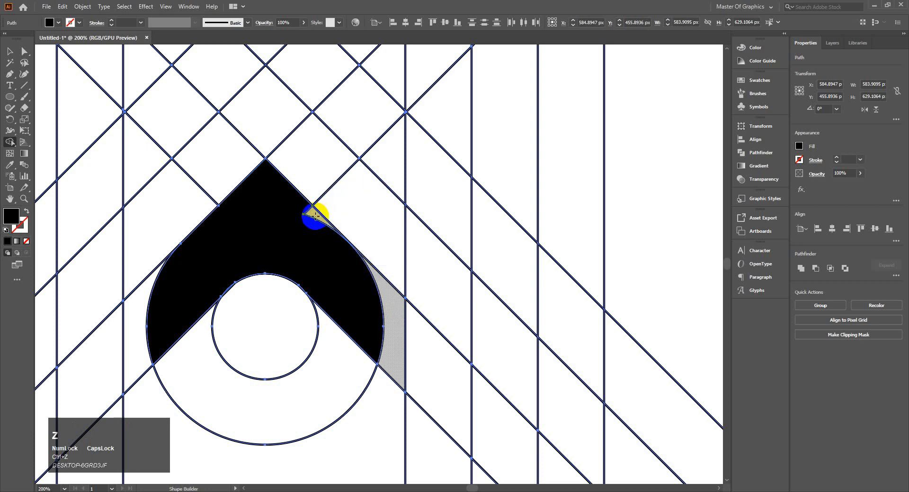
left_click(314, 216, "alt")
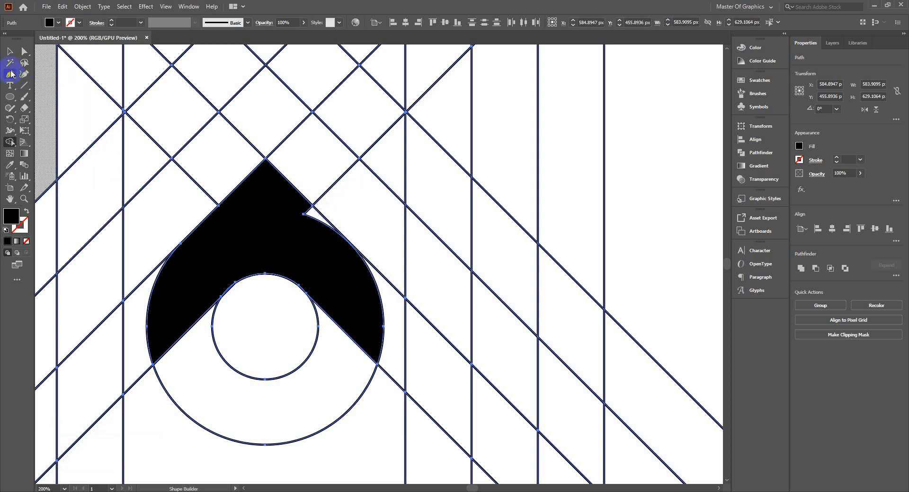
Step: Undo the sliver removal, the black fill and the Shape Builder merges back to the intact line and circle grid
left_click(9, 52)
left_click(65, 91)
key("ctrl+z")
key("ctrl+z")
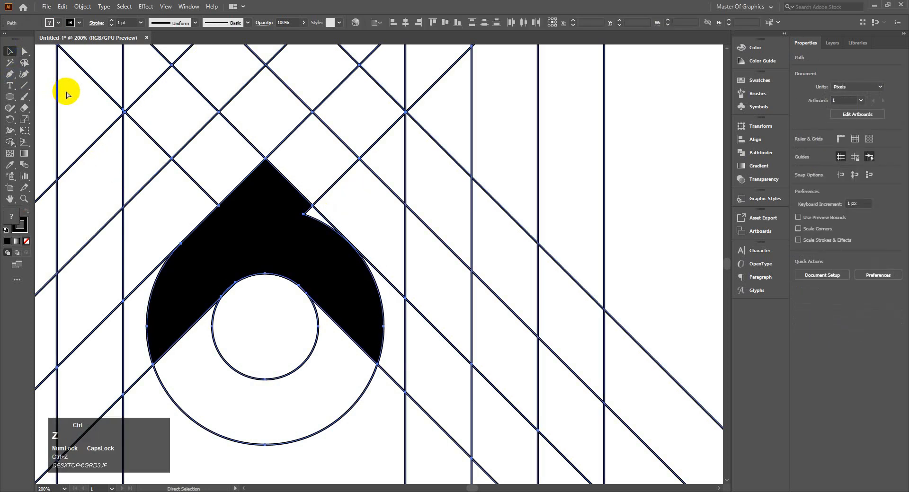
key("ctrl+z")
key("ctrl+z")
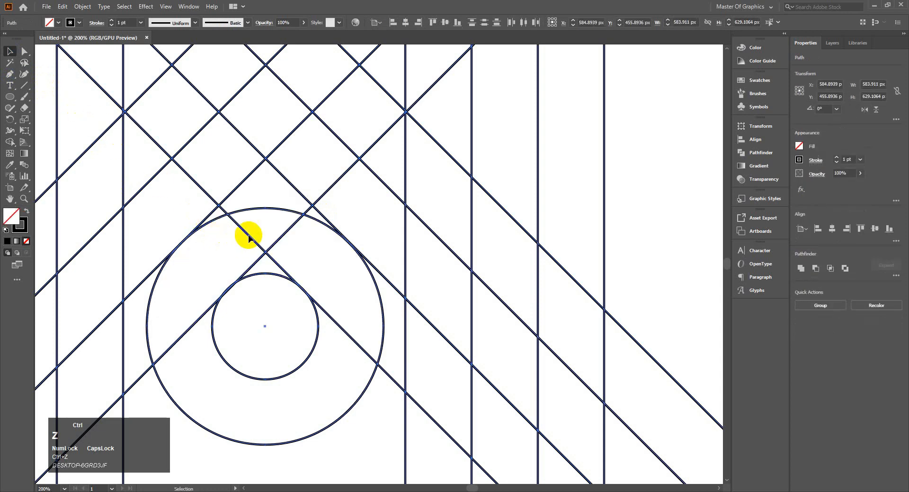
Step: In outline view, enlarge the outer circle concentrically to 128 px so it meets the adjacent diagonal lines
left_click(248, 197)
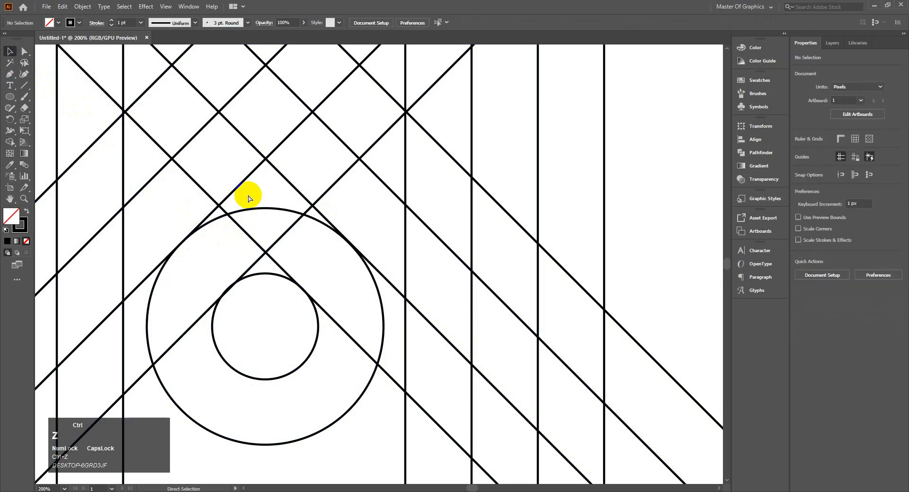
key("ctrl+y")
scroll(399, 263, "up", 5)
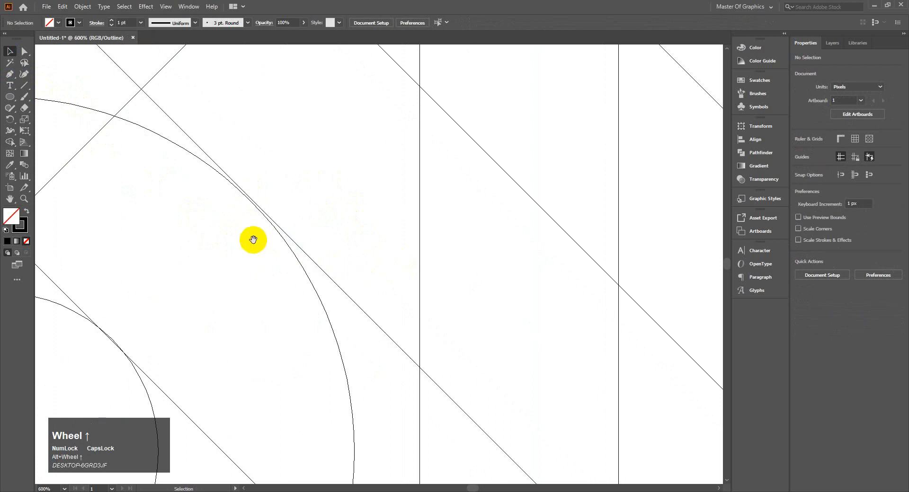
left_click(324, 280)
left_click(275, 209)
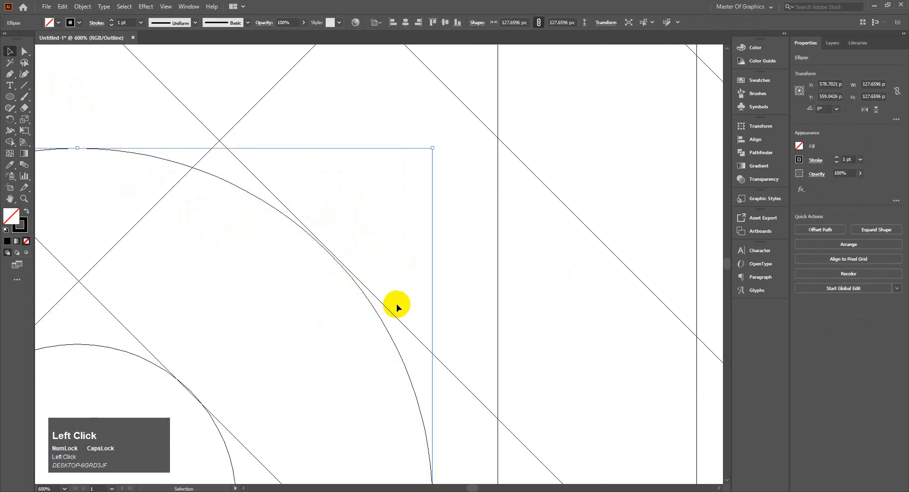
left_click_drag(432, 149, 434, 147)
left_click_drag(439, 183, 416, 191)
left_click(372, 212)
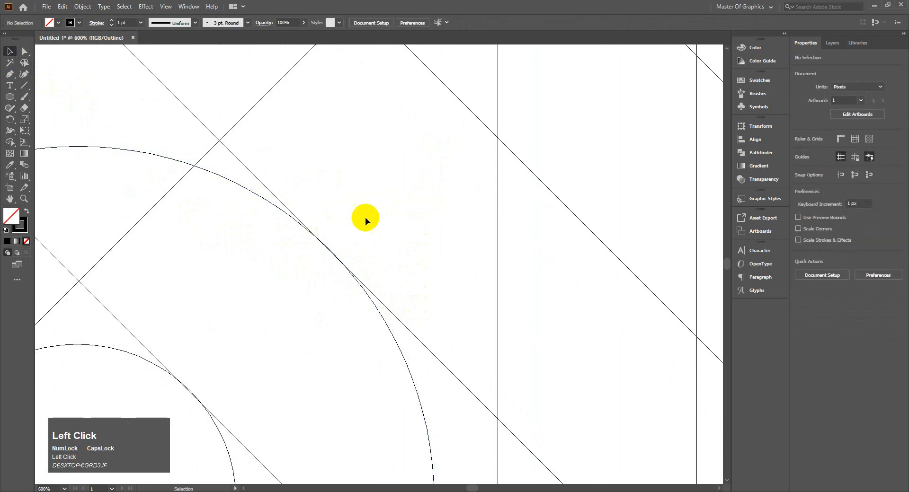
left_click(266, 202)
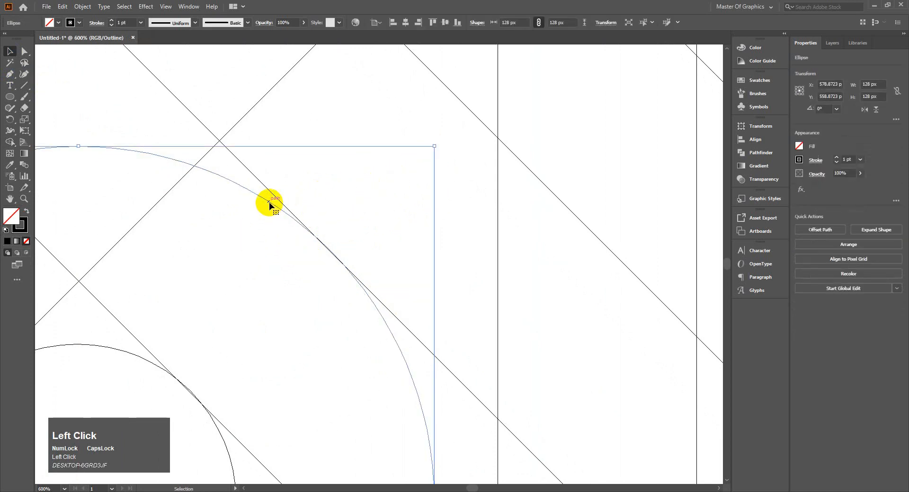
Step: Return all the artwork to preview view and merge the regions around the small circle into a black-filled ring with Shape Builder
scroll(425, 212, "down", 3)
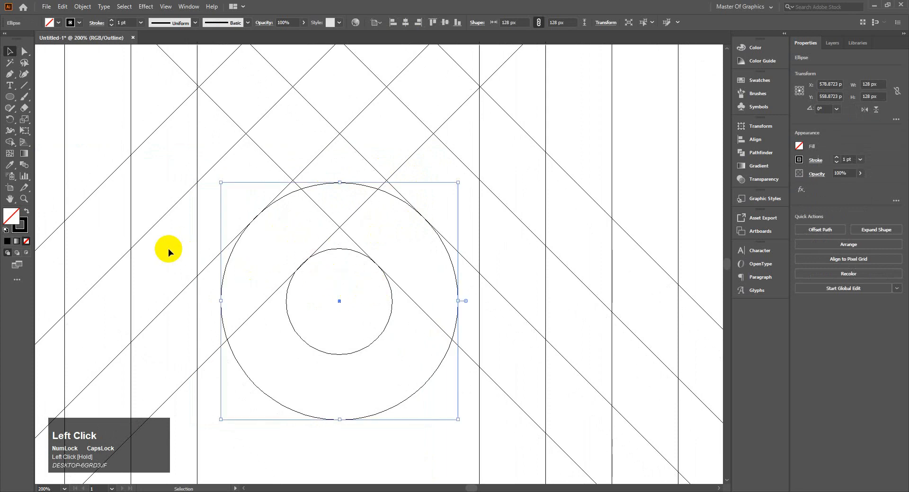
scroll(179, 251, "down", 2)
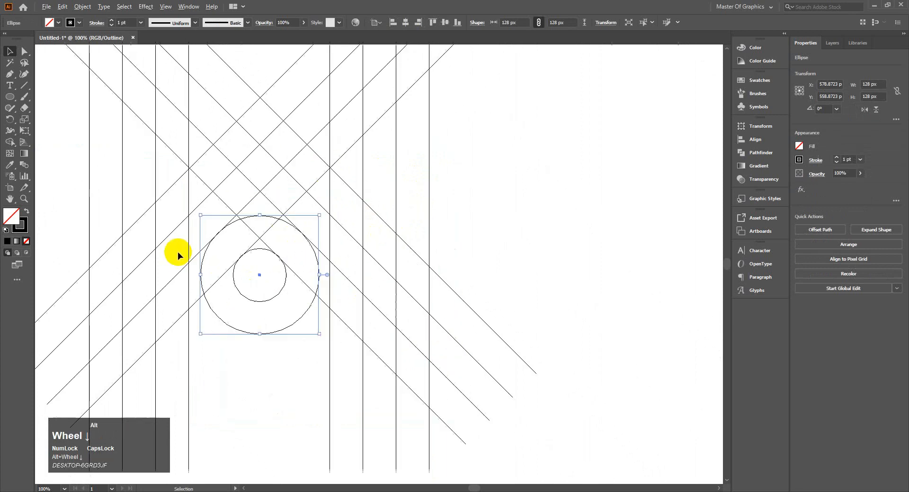
left_click(70, 133)
key("ctrl+a")
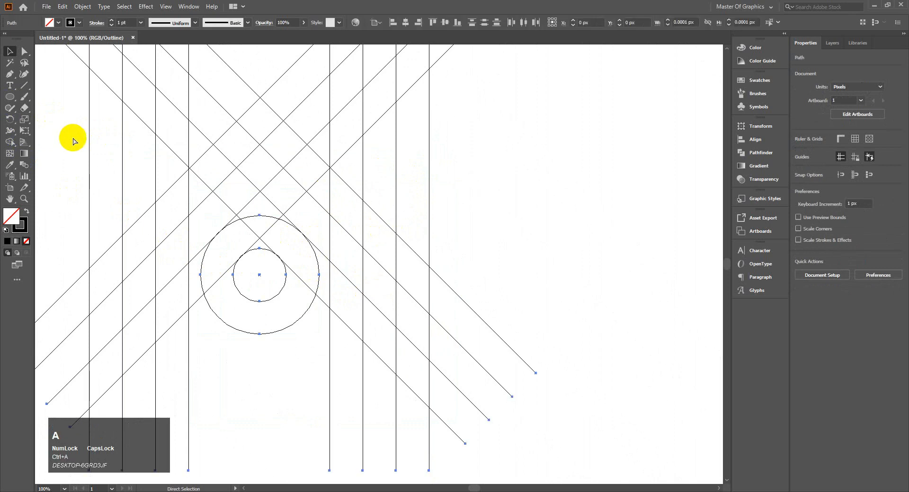
key("ctrl+y")
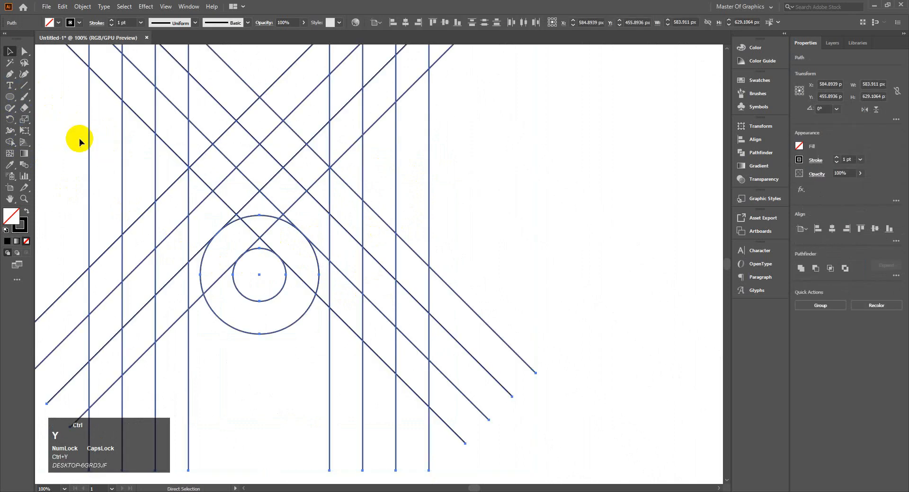
left_click(14, 143)
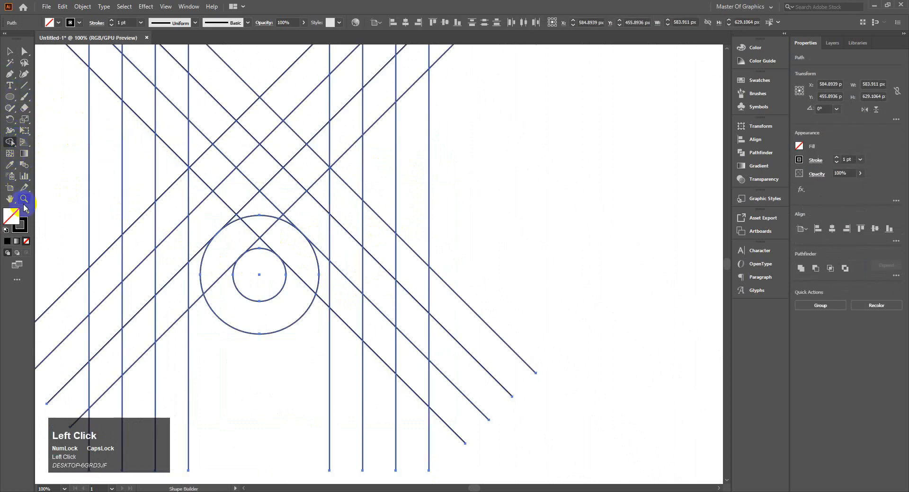
left_click(26, 211)
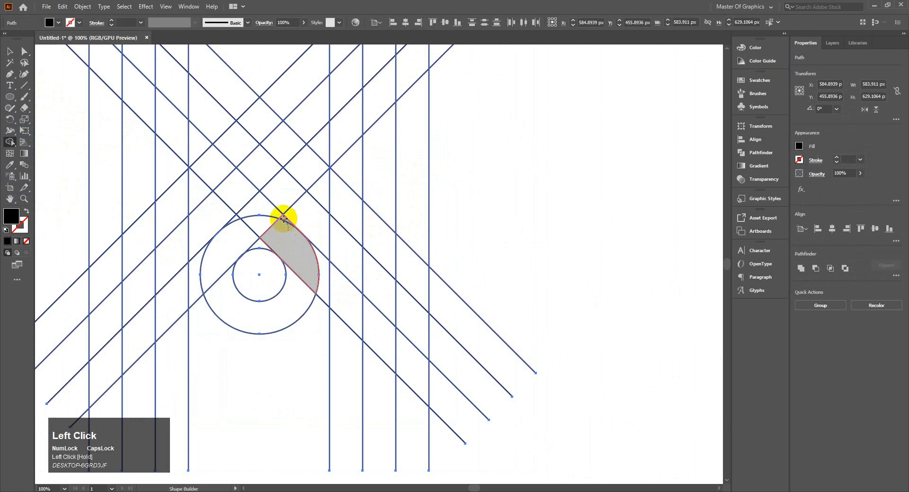
mouse_move(283, 219)
left_mouse_down()
mouse_move(292, 240)
mouse_move(272, 233)
mouse_move(258, 213)
mouse_move(240, 222)
mouse_move(245, 243)
mouse_move(226, 253)
mouse_move(249, 241)
mouse_move(279, 246)
left_mouse_up()
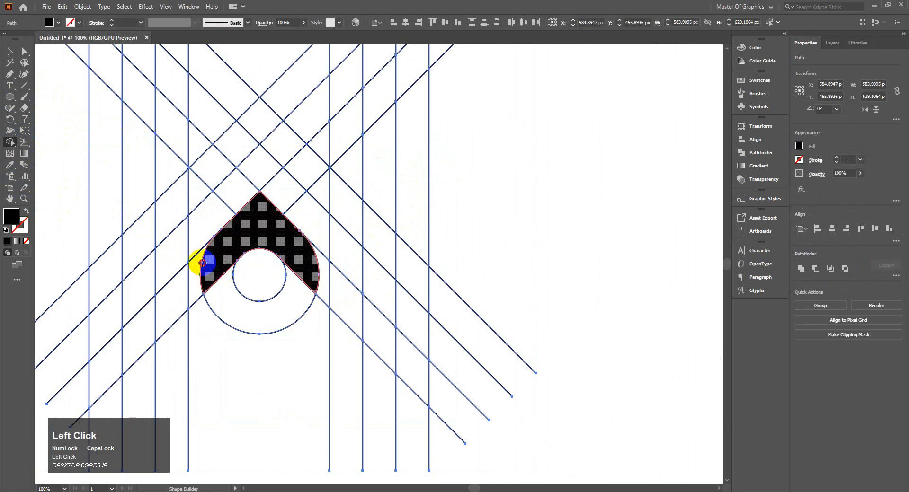
left_click_drag(202, 263, 229, 300)
Step: Merge the diagonal bands rising from the ring and the outermost vertical bars on both sides into the black shape
mouse_move(288, 195)
left_mouse_down()
mouse_move(266, 208)
mouse_move(392, 77)
mouse_move(417, 109)
mouse_move(419, 370)
left_mouse_up()
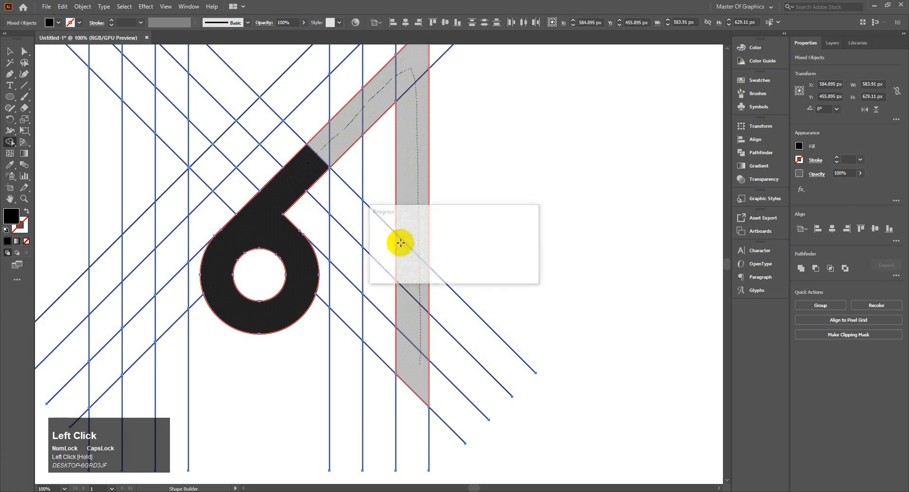
left_click_drag(328, 168, 414, 256)
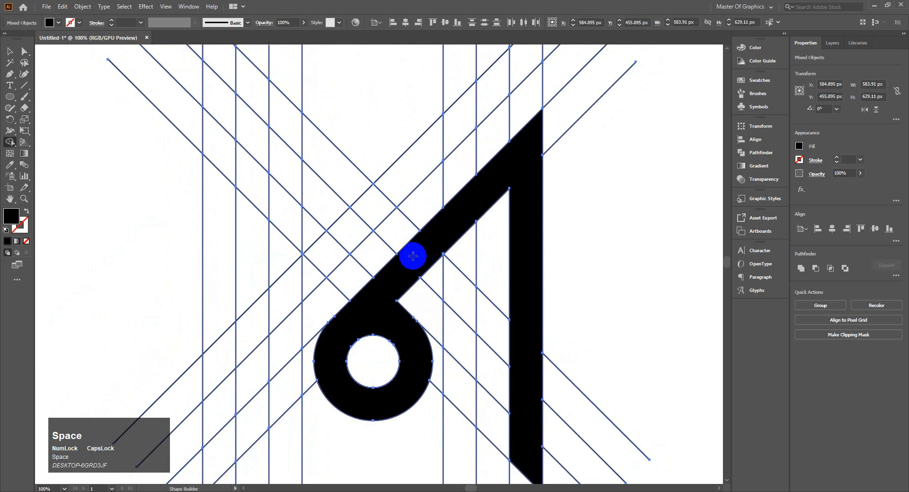
key("super")
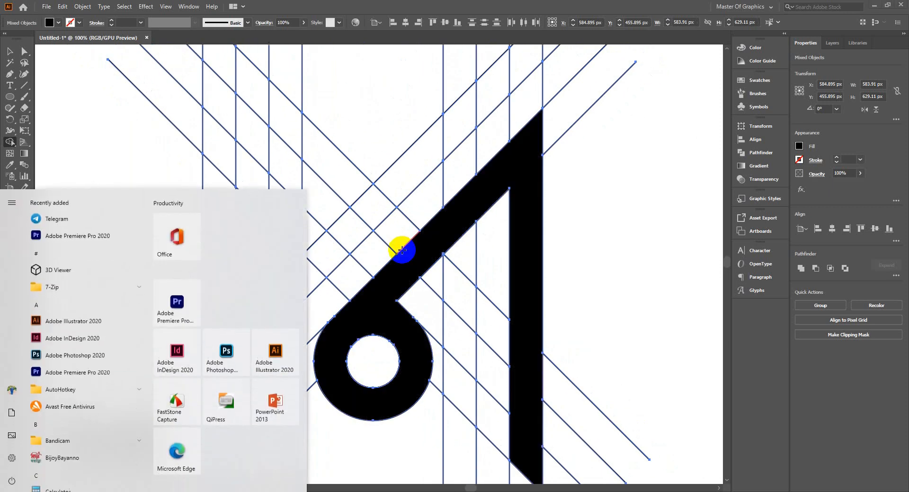
left_click(355, 106)
scroll(359, 111, "down", 1)
left_click_drag(423, 170, 360, 140)
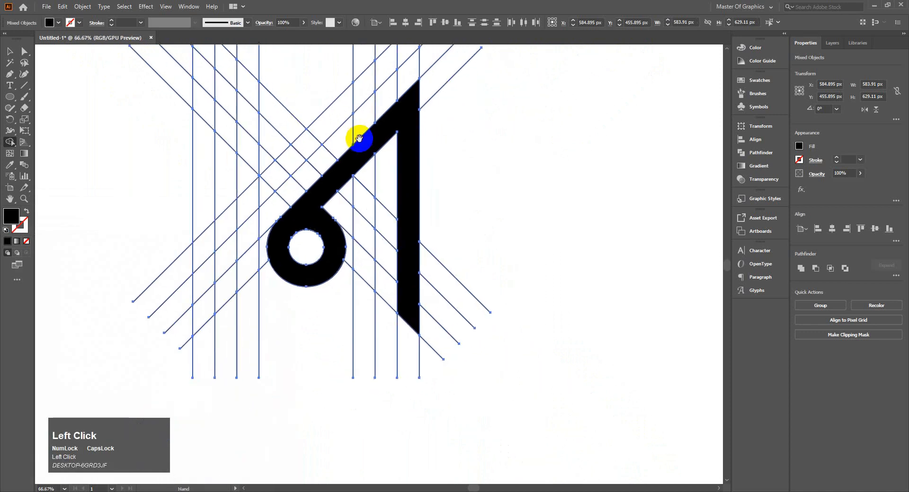
mouse_move(309, 196)
left_mouse_down()
mouse_move(206, 110)
mouse_move(199, 316)
left_mouse_up()
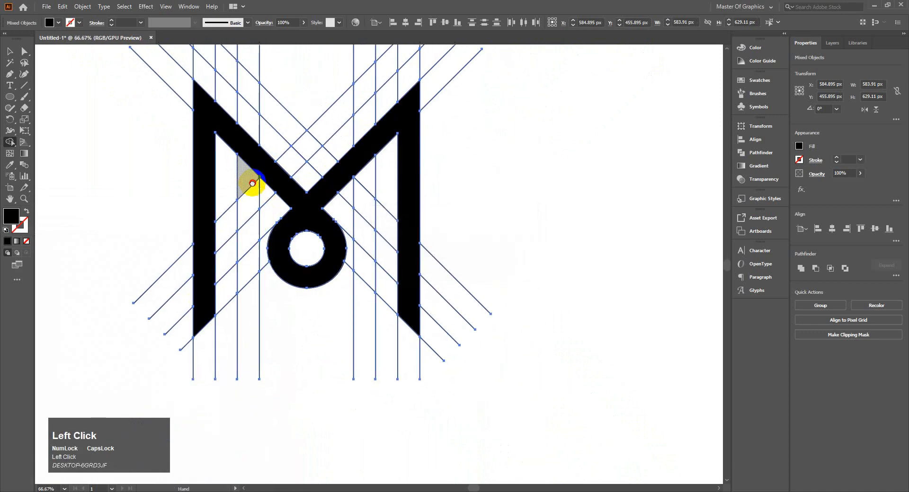
Step: Merge the inner vertical bars and the upper V-shaped diagonal bands into the black shape, forming the second M
left_click_drag(252, 182, 288, 256)
mouse_move(280, 338)
left_mouse_down()
mouse_move(270, 286)
mouse_move(277, 183)
left_mouse_up()
mouse_move(280, 152)
left_mouse_down()
mouse_move(341, 222)
mouse_move(402, 162)
mouse_move(405, 338)
left_mouse_up()
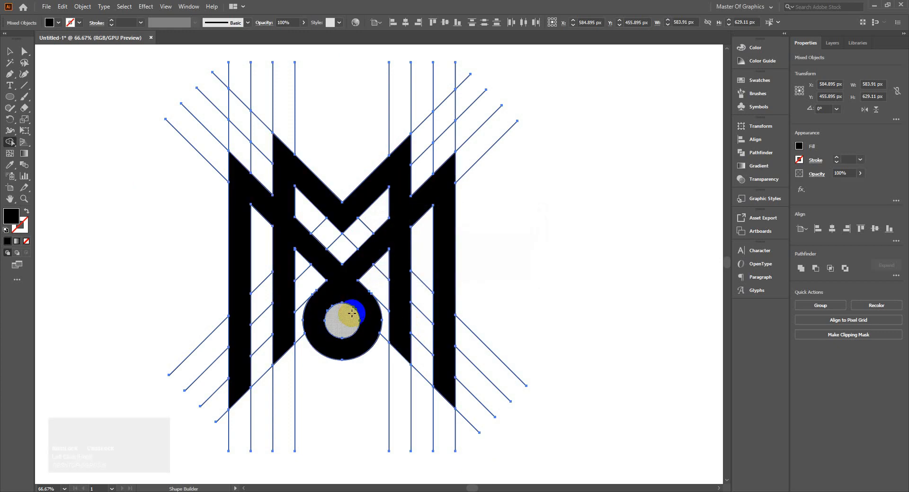
Step: Examine the merged shape's inner corners and junctions up close for unmerged slivers
scroll(359, 308, "up", 4)
key("space")
left_click_drag(547, 57, 589, 152)
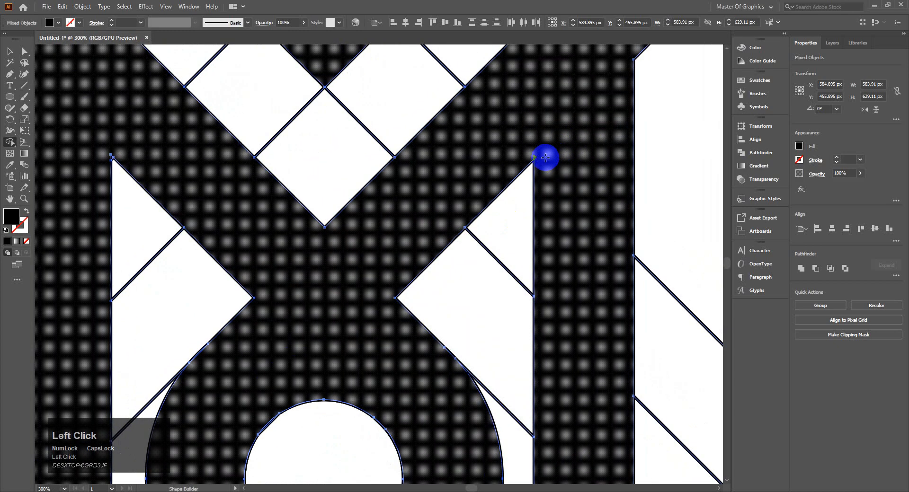
scroll(489, 182, "up", 3)
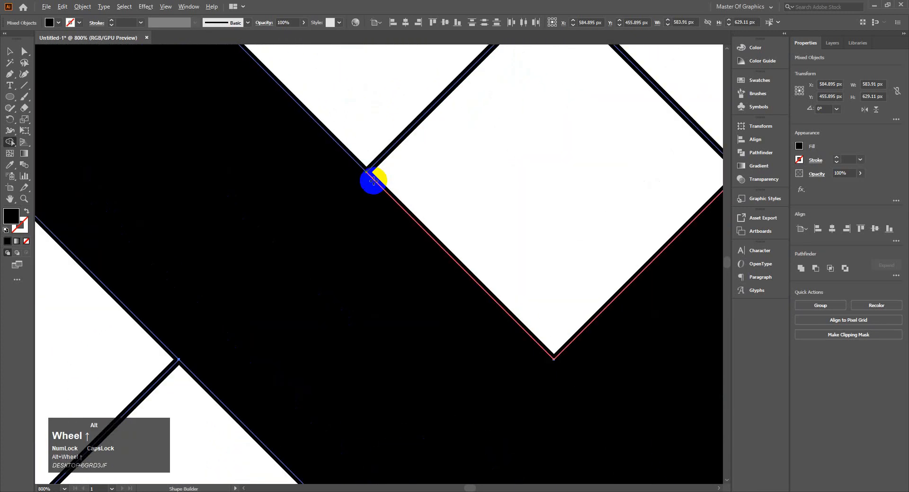
left_click_drag(228, 198, 515, 274)
scroll(425, 267, "down", 4)
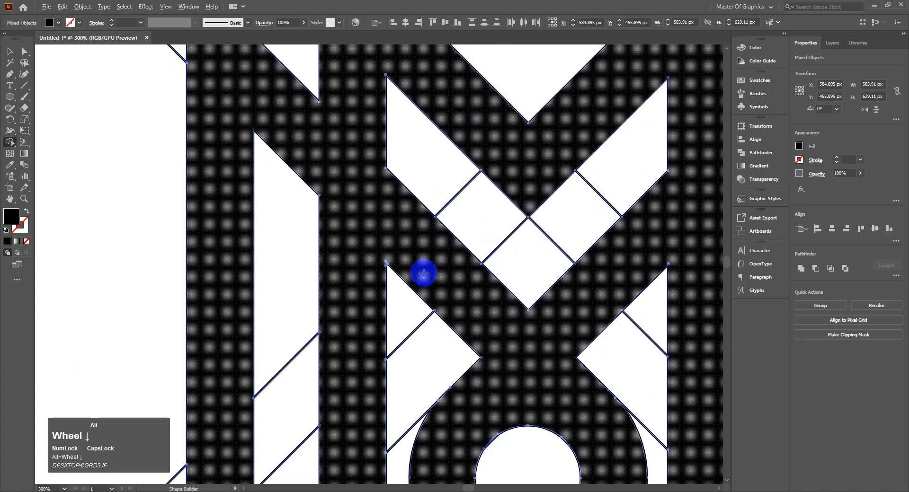
scroll(423, 273, "down", 3)
left_click_drag(470, 312, 386, 305)
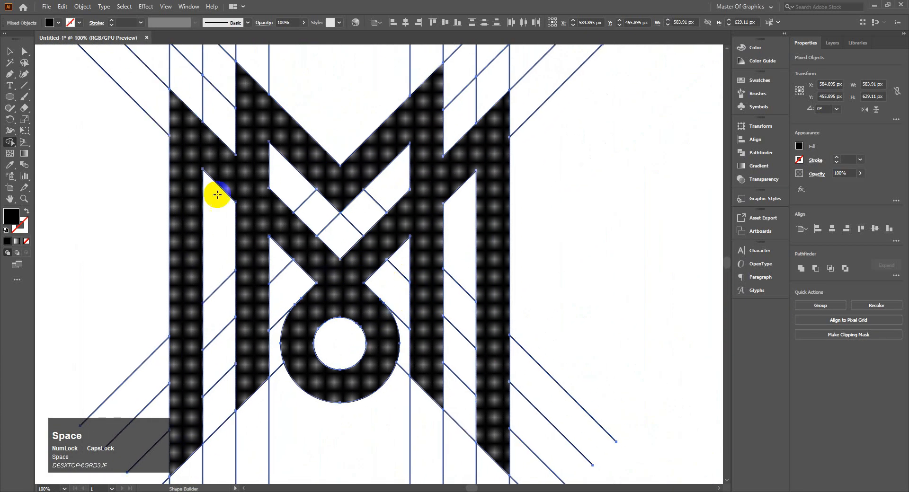
Step: Cut the merged black logo from the artwork and delete all the leftover construction lines
left_click(10, 51)
left_click(88, 125)
left_click(257, 218)
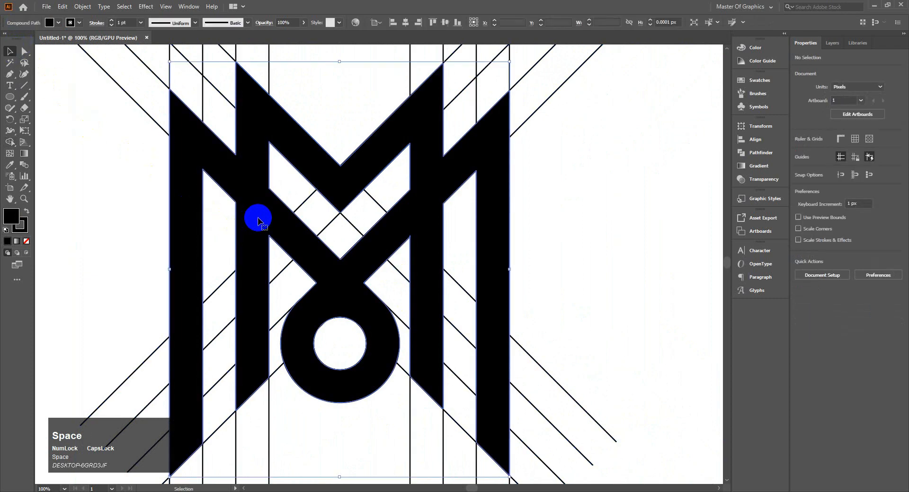
key("a")
key("ctrl+x")
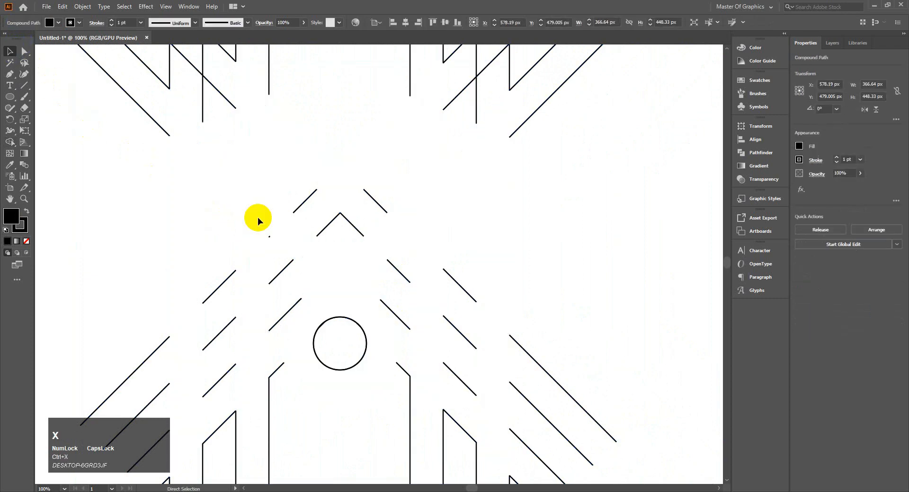
key("ctrl+a")
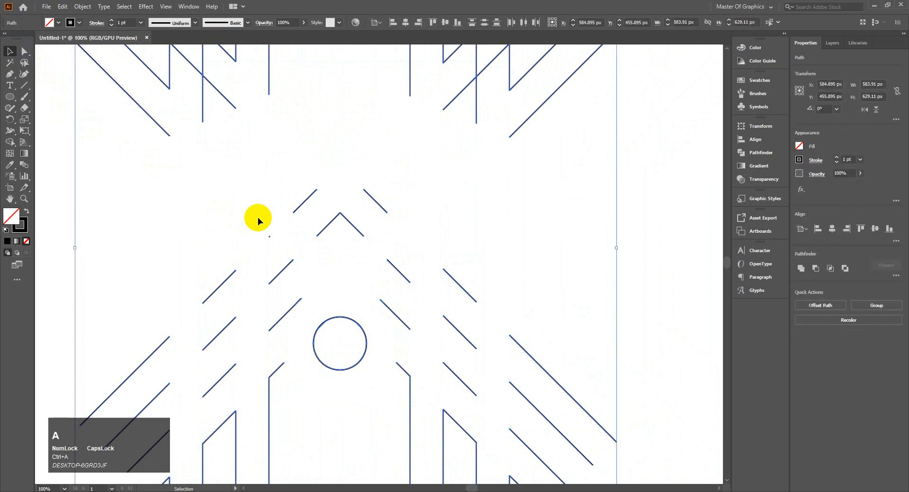
key("Delete")
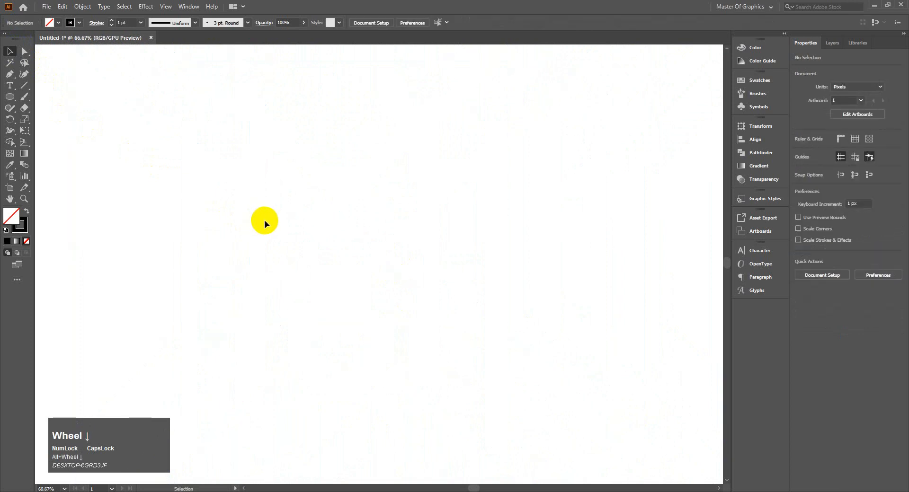
Step: Paste the logo onto the empty canvas and enlarge it proportionally to about 422 × 516 px
key("ctrl+v")
left_click(211, 176)
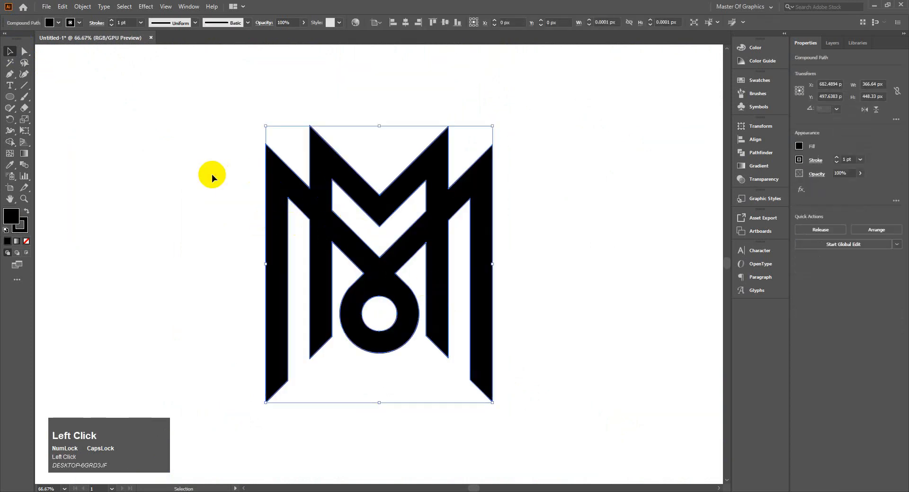
left_click_drag(230, 191, 550, 432)
left_click_drag(421, 273, 405, 251)
left_click(557, 248)
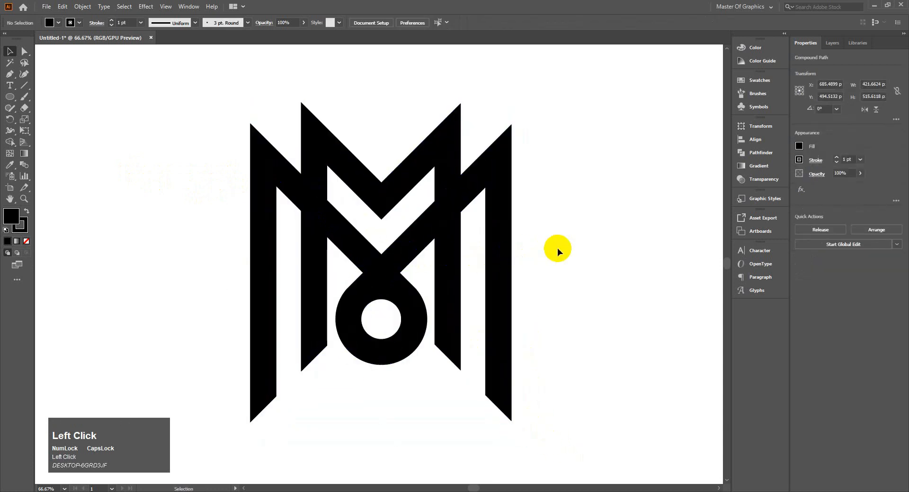